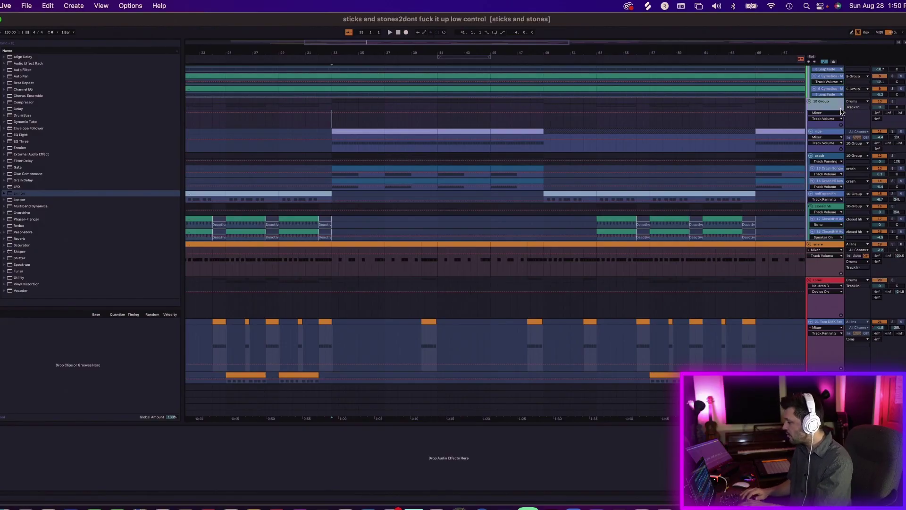
{"action": "scroll", "coordinate": [878, 215], "scroll_direction": "down", "scroll_amount": 15}
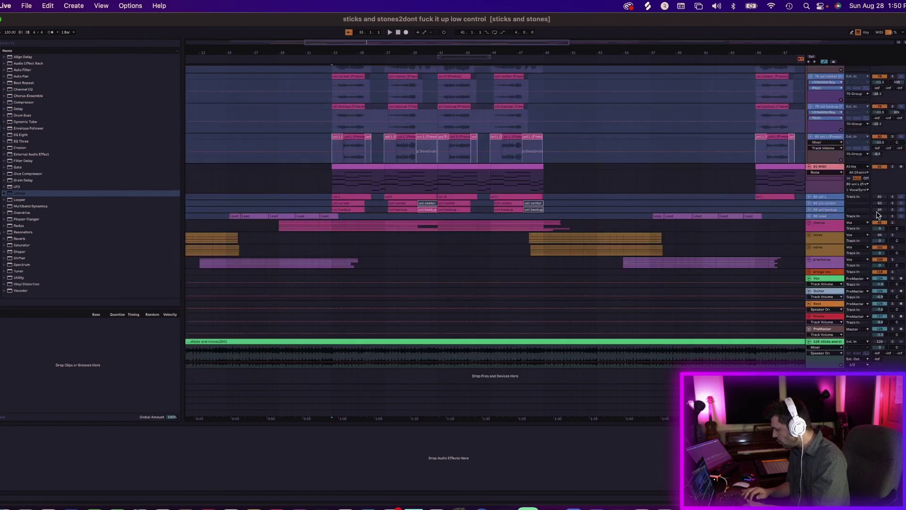
{"action": "scroll", "coordinate": [893, 320], "scroll_direction": "up", "scroll_amount": 15}
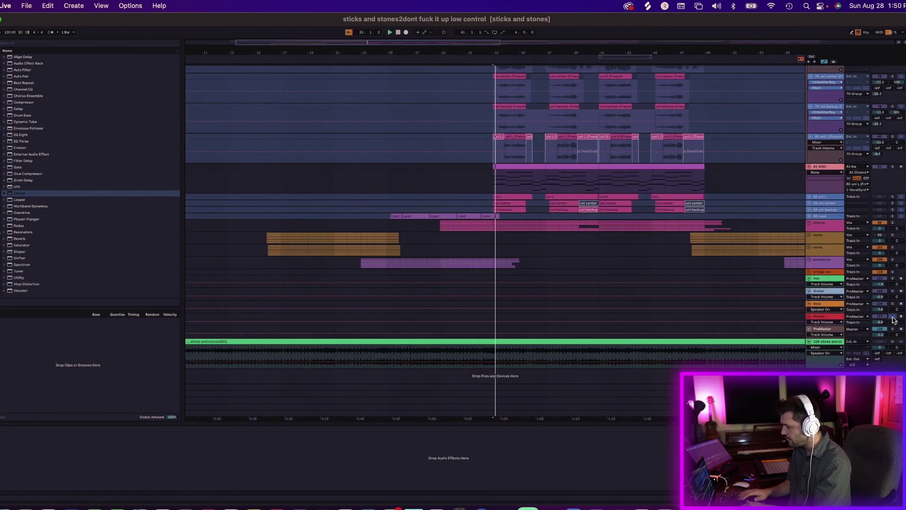
{"action": "scroll", "coordinate": [859, 264], "scroll_direction": "up", "scroll_amount": 10}
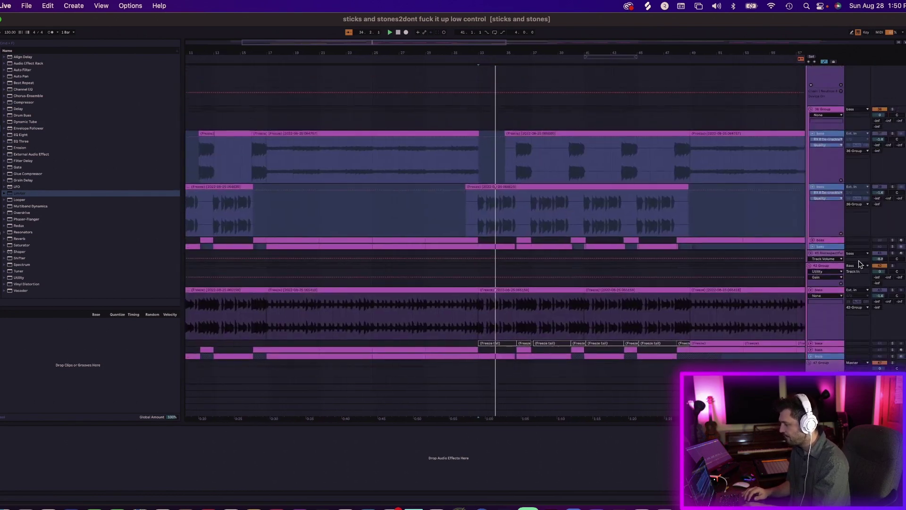
{"action": "scroll", "coordinate": [859, 264], "scroll_direction": "up", "scroll_amount": 5}
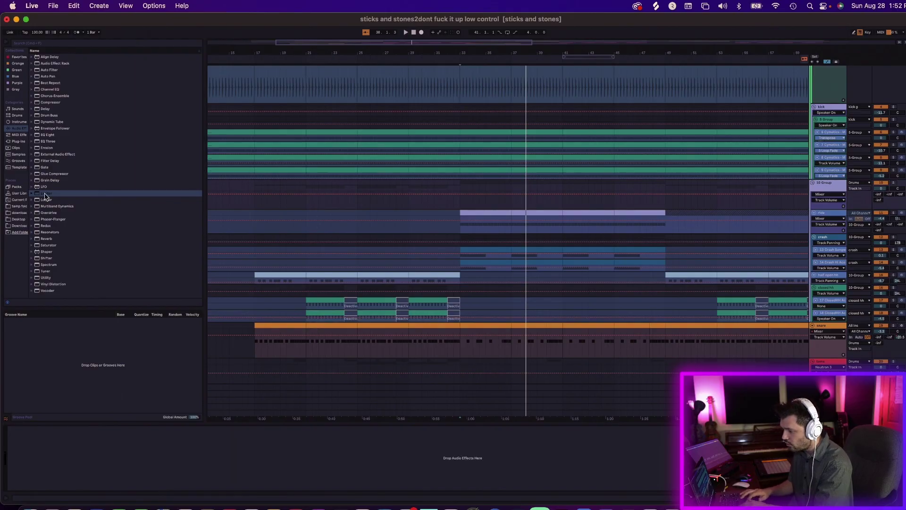
Step: Add a Limiter to the 10 Group track and group it into an Audio Effect Rack
{"action": "left_click", "coordinate": [45, 193]}
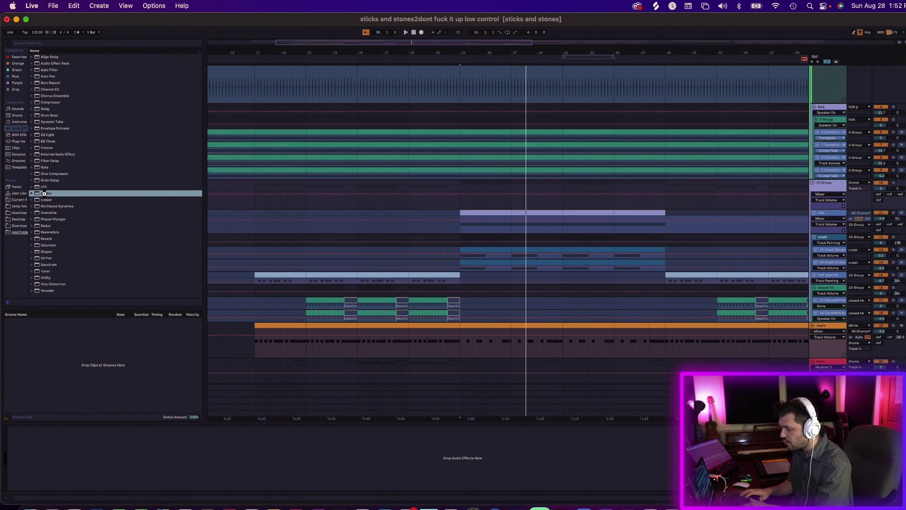
{"action": "key", "text": "Return"}
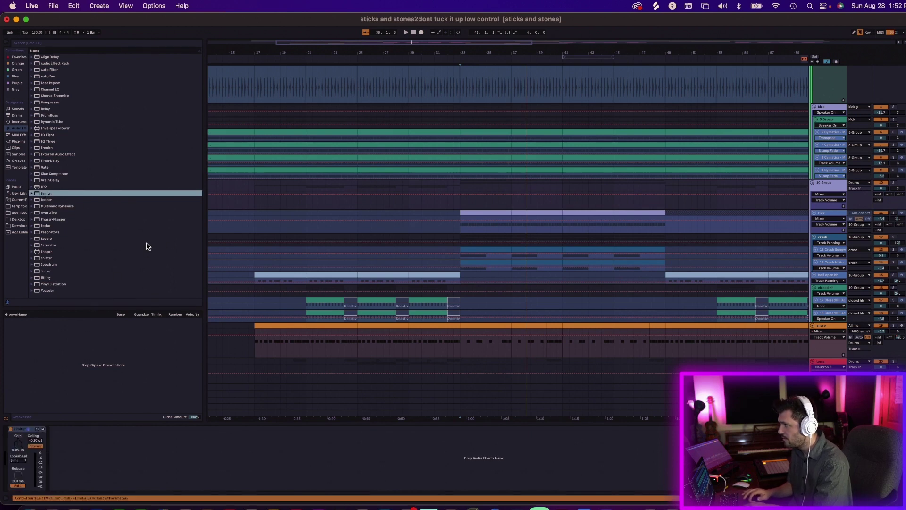
{"action": "left_click", "coordinate": [20, 429]}
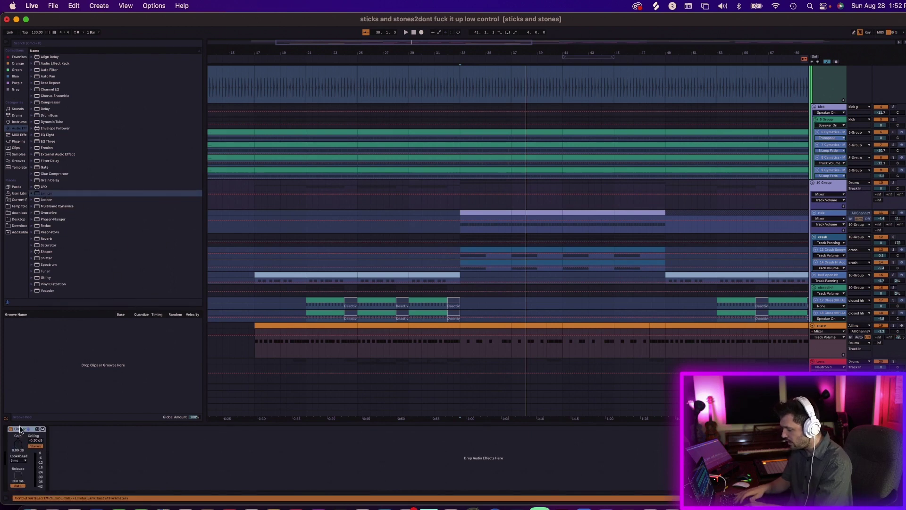
{"action": "key", "text": "super+g"}
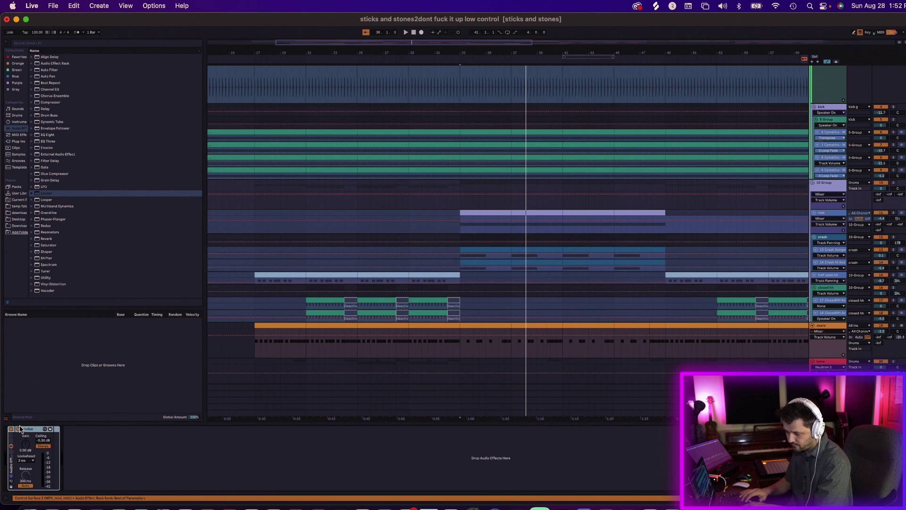
Step: Show the rack's chain list and create a second, empty chain beside the Limiter chain
{"action": "left_click", "coordinate": [11, 452]}
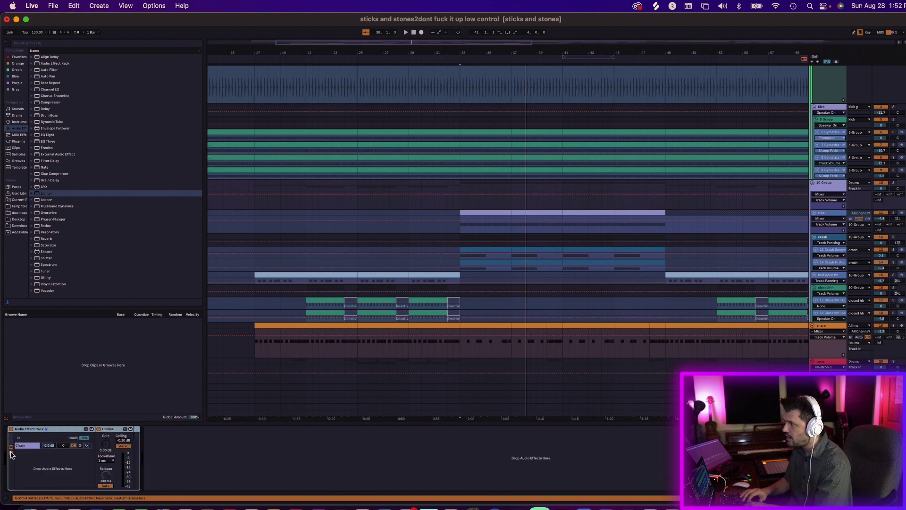
{"action": "left_click_drag", "start_coordinate": [35, 473], "coordinate": [34, 474]}
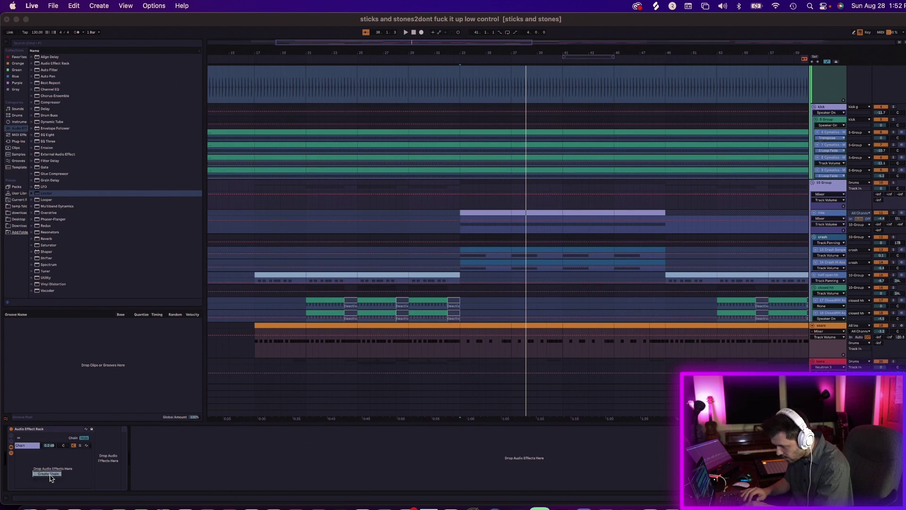
{"action": "left_click_drag", "start_coordinate": [53, 479], "coordinate": [53, 477]}
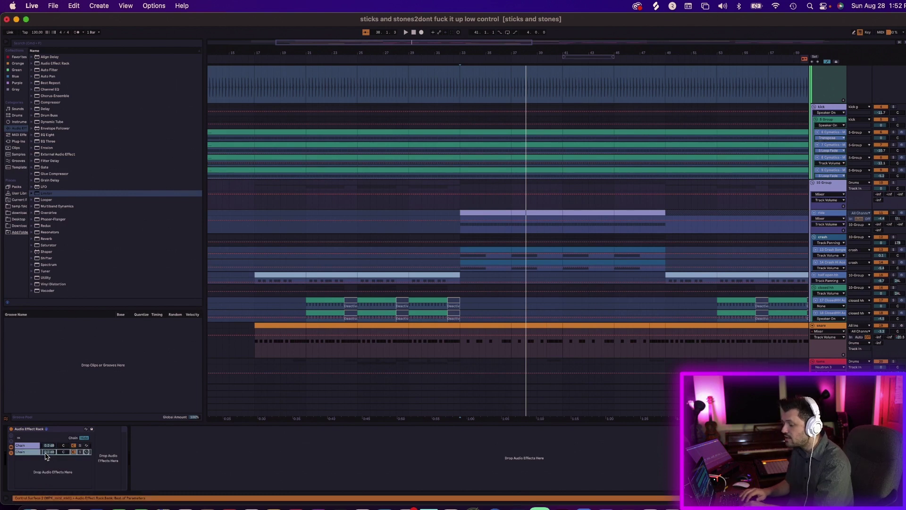
Step: Set the first chain's Limiter gain to 24 dB and lower that chain's volume
{"action": "left_click", "coordinate": [34, 447]}
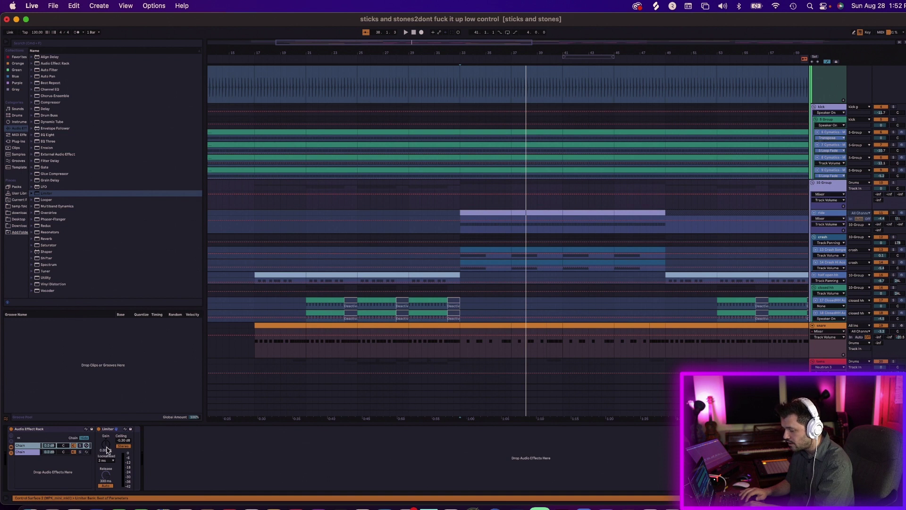
{"action": "left_click_drag", "start_coordinate": [107, 450], "coordinate": [107, 415]}
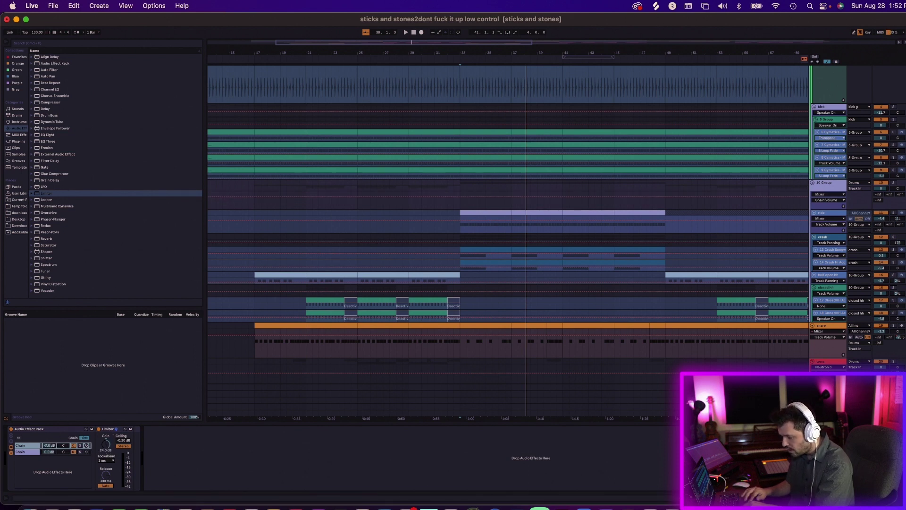
{"action": "left_click_drag", "start_coordinate": [49, 445], "coordinate": [49, 456]}
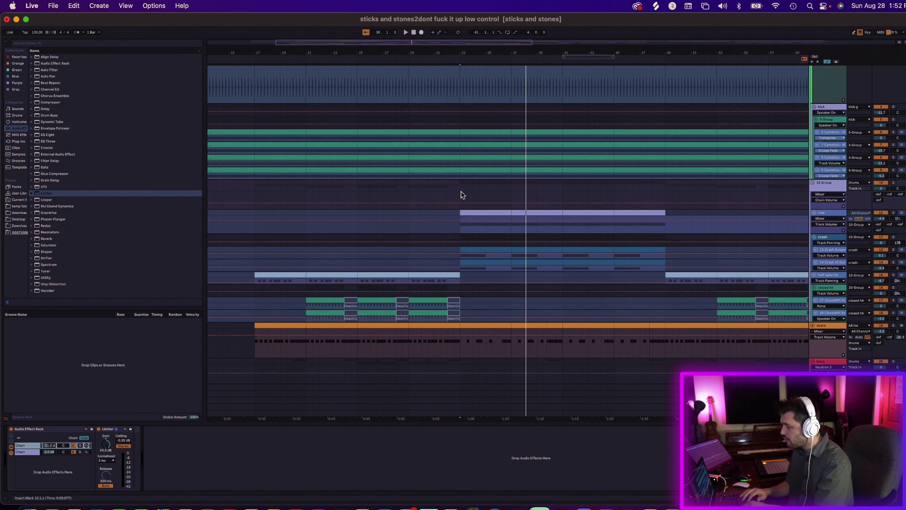
Step: Play the section from bar 33 and compare the sound with the rack bypassed and enabled
{"action": "key", "text": "space"}
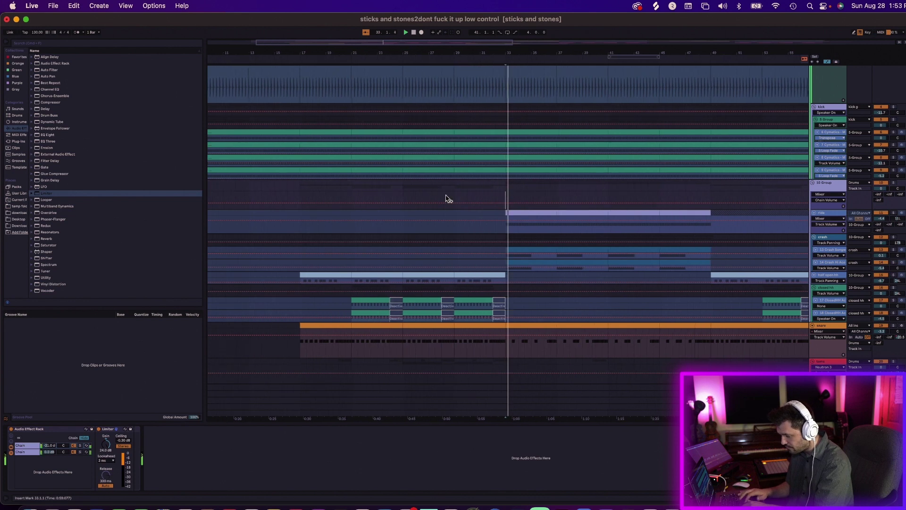
{"action": "left_click", "coordinate": [11, 429]}
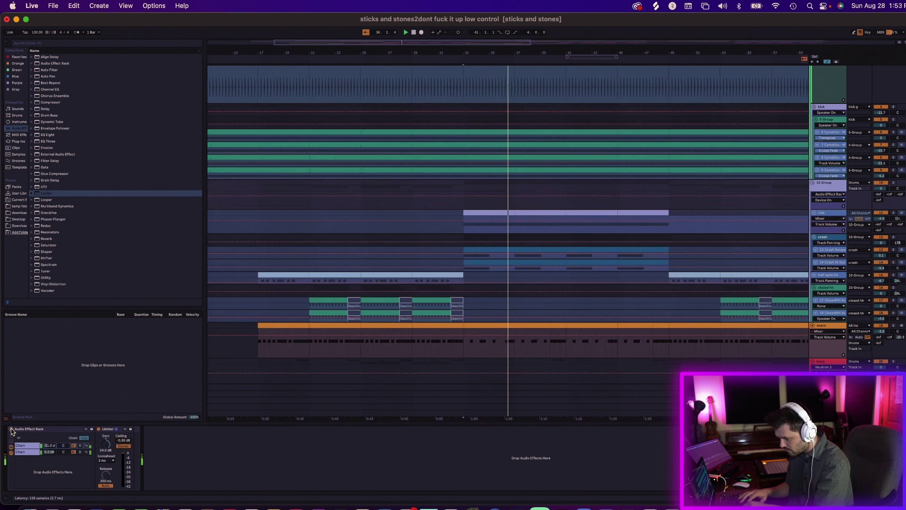
{"action": "left_click", "coordinate": [10, 429]}
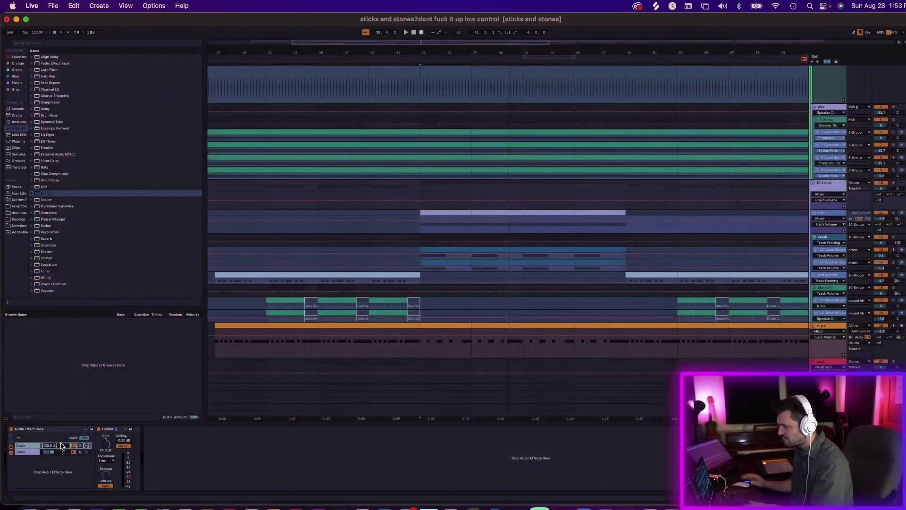
Step: Add a Utility after the Audio Effect Rack and group both devices into an outer rack
{"action": "left_click", "coordinate": [46, 278]}
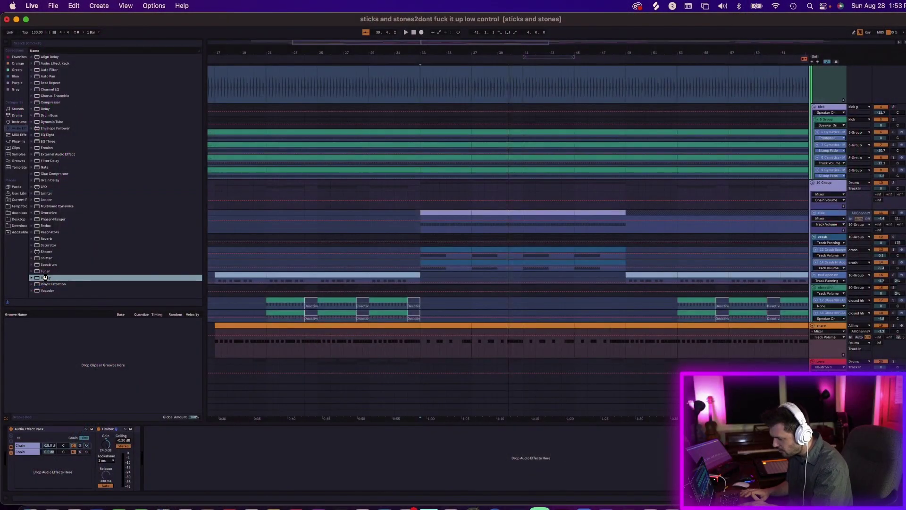
{"action": "left_click_drag", "start_coordinate": [199, 460], "coordinate": [195, 458]}
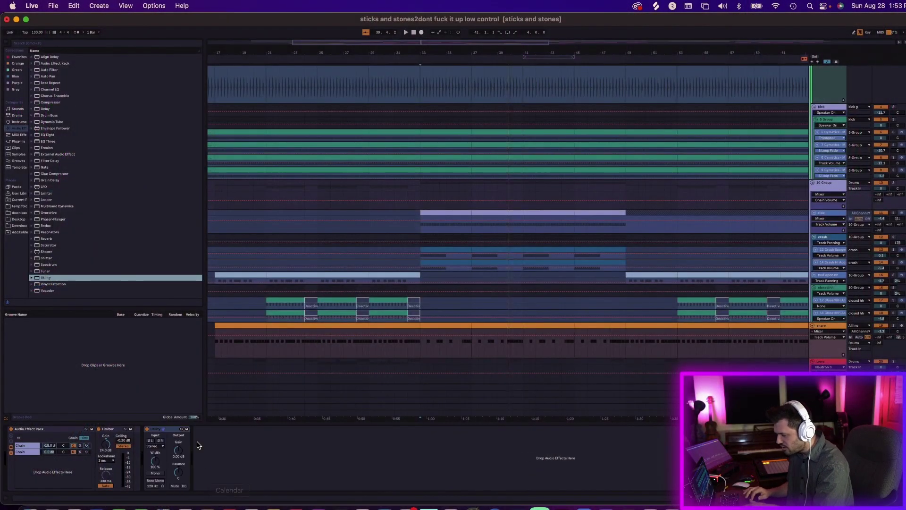
{"action": "left_click", "coordinate": [158, 430]}
{"action": "left_click", "coordinate": [60, 428]}
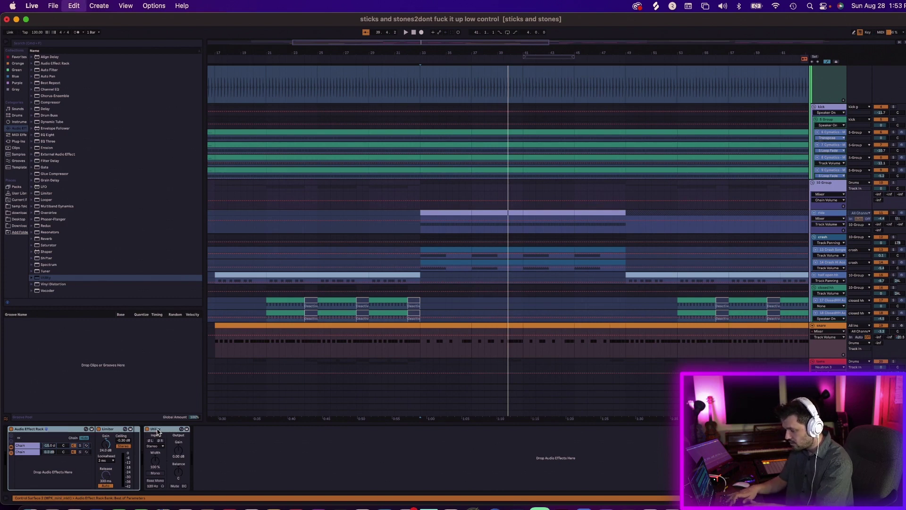
{"action": "key", "text": "super+g"}
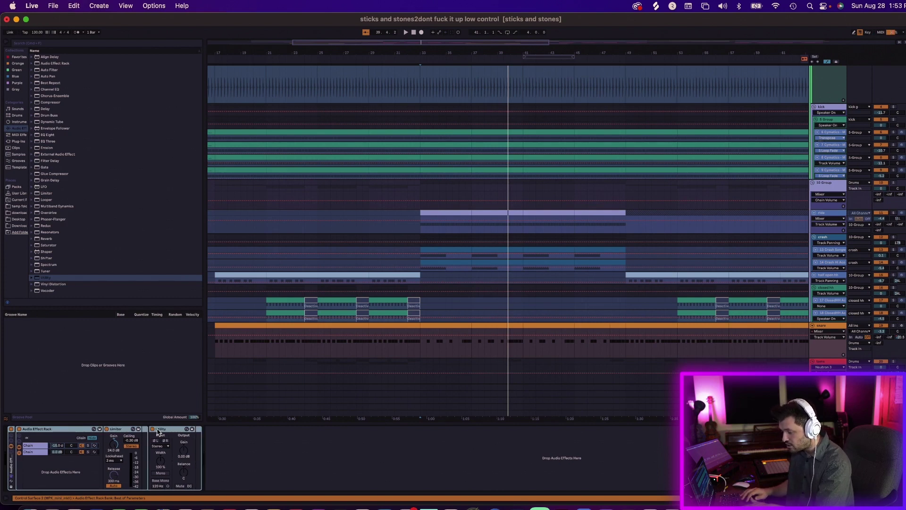
Step: Lower the Utility's output gain and check the level by playing the section from bar 33
{"action": "left_click", "coordinate": [184, 454]}
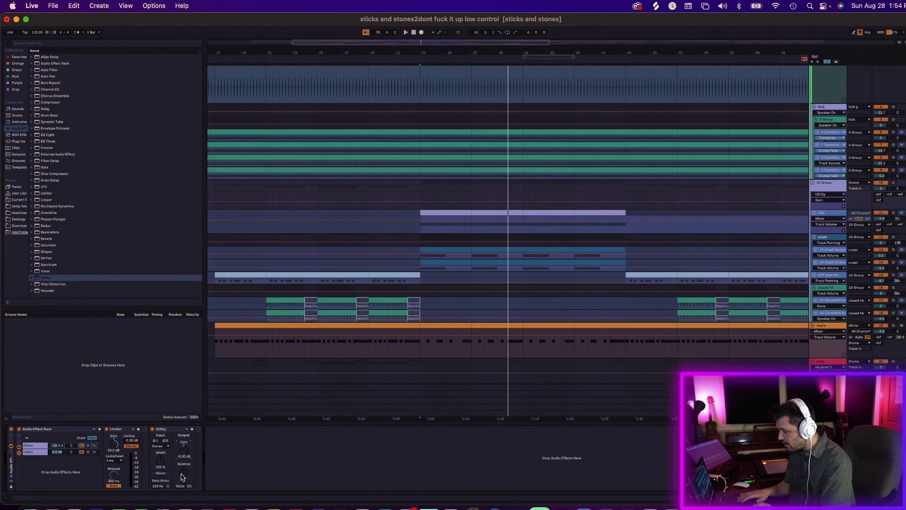
{"action": "key", "text": "space"}
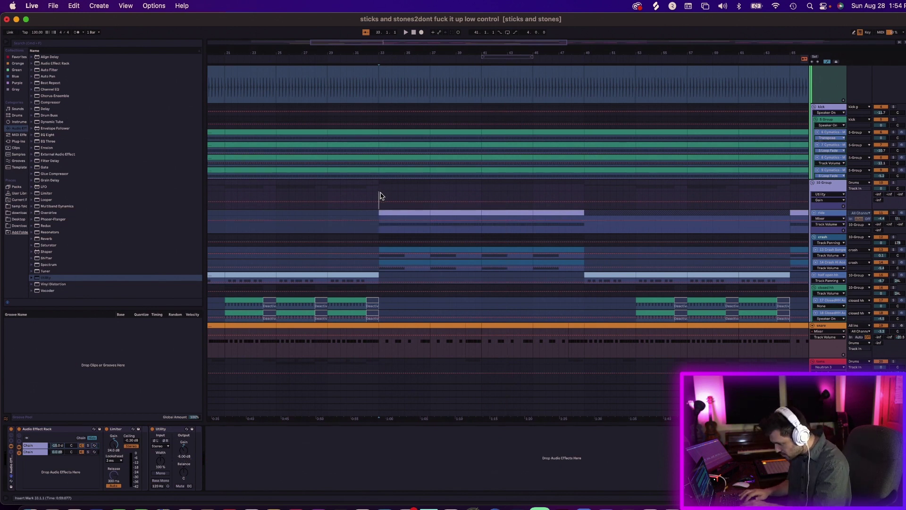
{"action": "key", "text": "space"}
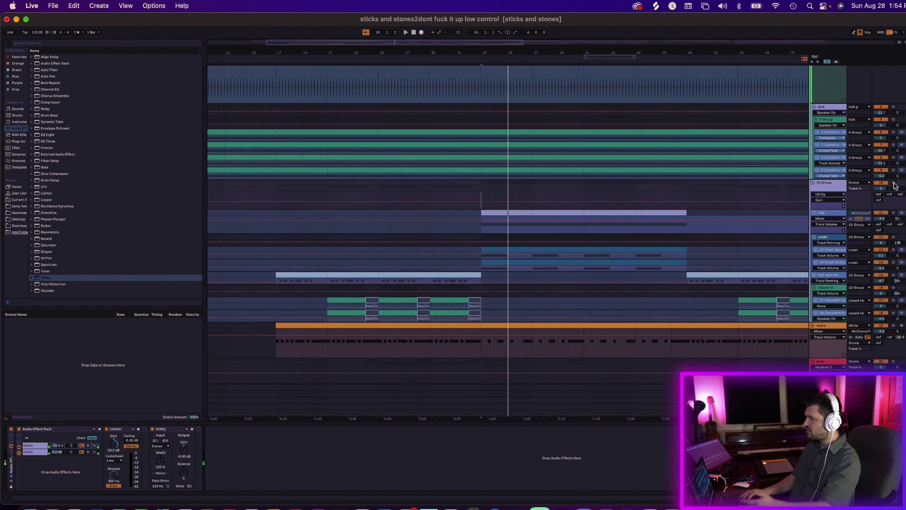
{"action": "key", "text": "space"}
{"action": "key", "text": "space"}
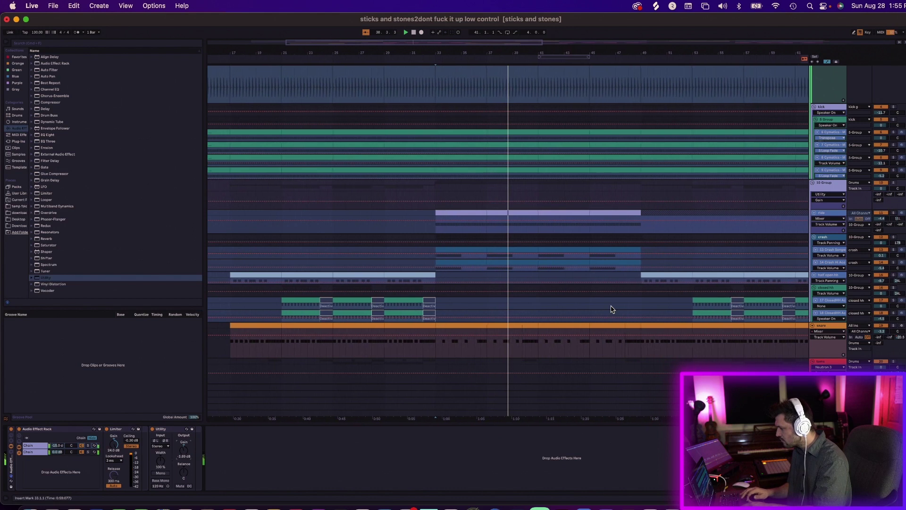
Step: Turn off the outer Audio Effect Rack and fold it
{"action": "left_click", "coordinate": [10, 429]}
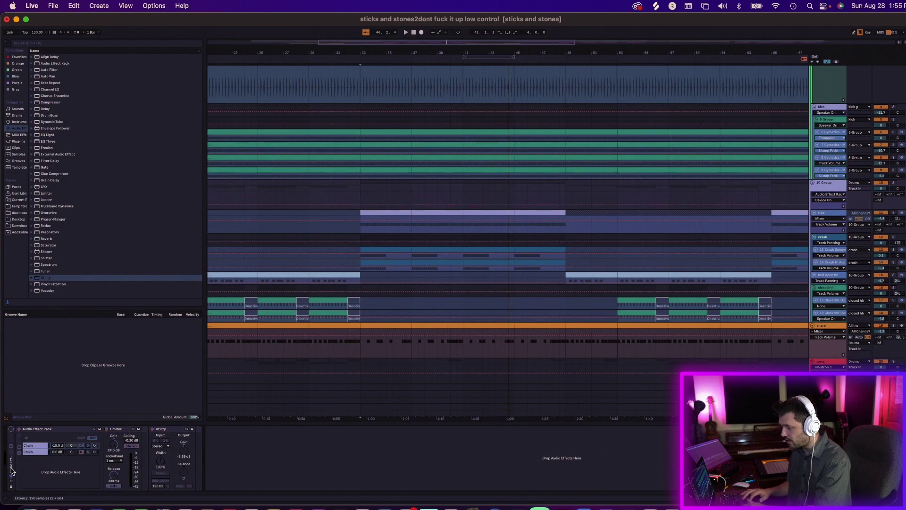
{"action": "double_click", "coordinate": [11, 478]}
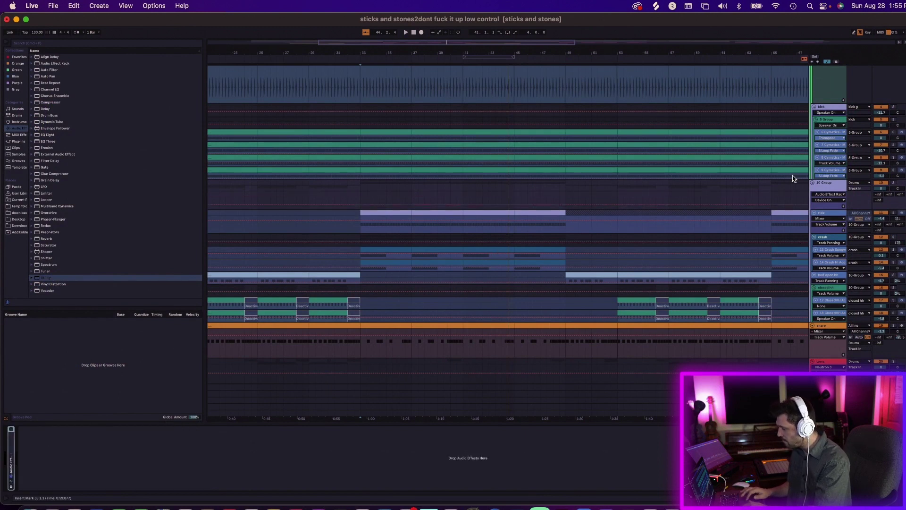
Step: Duplicate the 10 Group track with its contents and lower the duplicate group's track volume
{"action": "left_click", "coordinate": [837, 186]}
{"action": "key", "text": "super+v"}
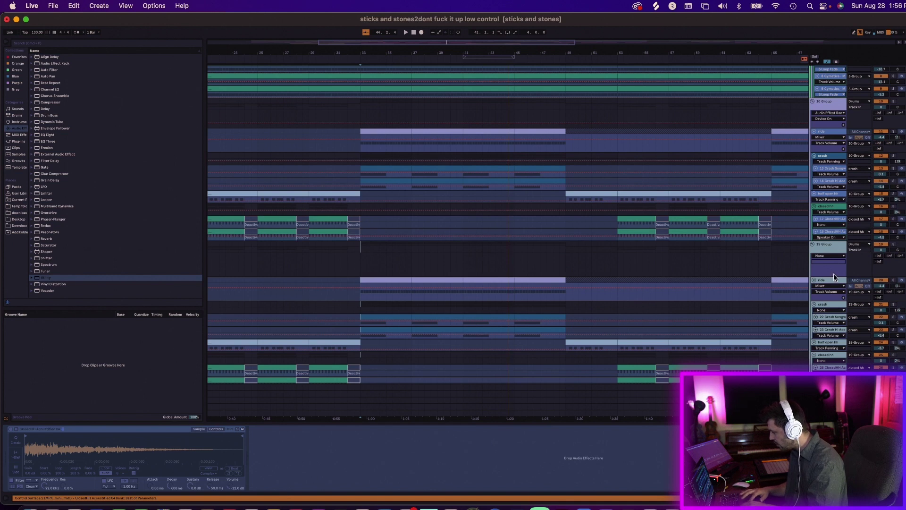
{"action": "left_click", "coordinate": [834, 276]}
{"action": "left_click_drag", "start_coordinate": [880, 250], "coordinate": [881, 243]}
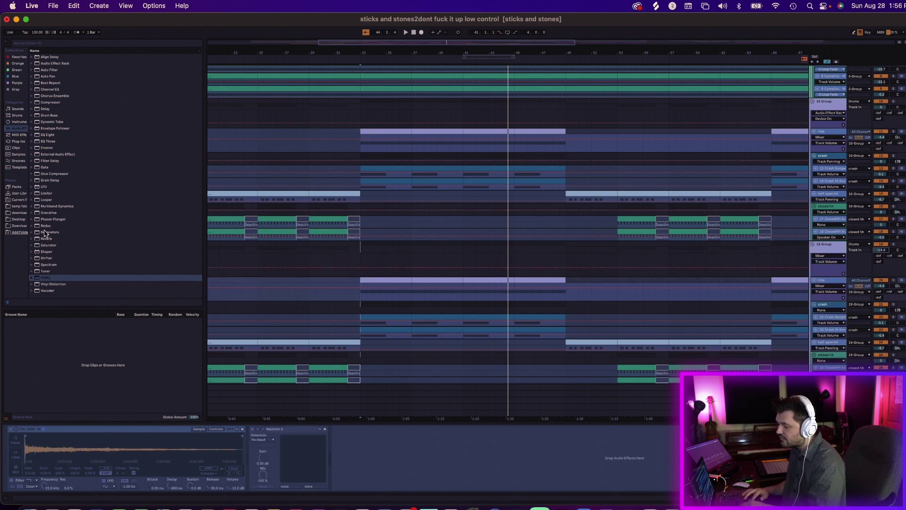
Step: Add a Limiter to the duplicate group after its folded rack and set the Limiter's gain to 24 dB
{"action": "left_click", "coordinate": [366, 248]}
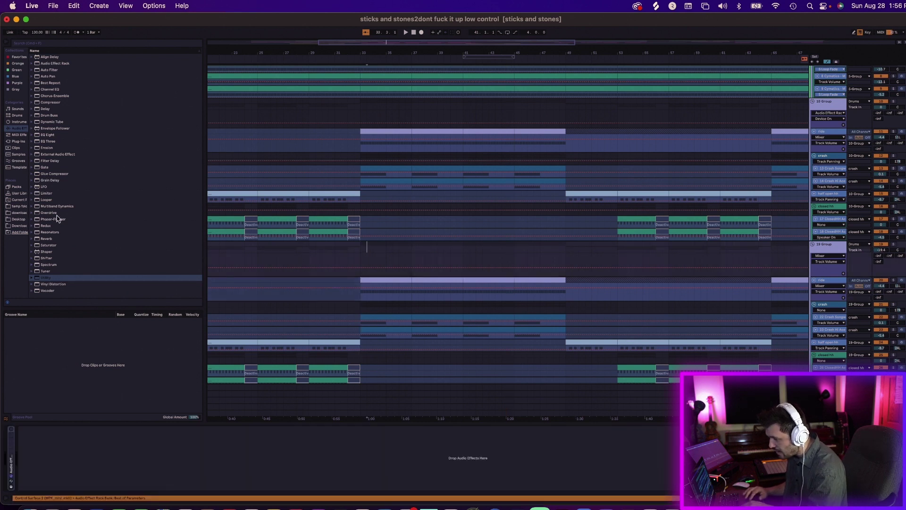
{"action": "left_click", "coordinate": [47, 193]}
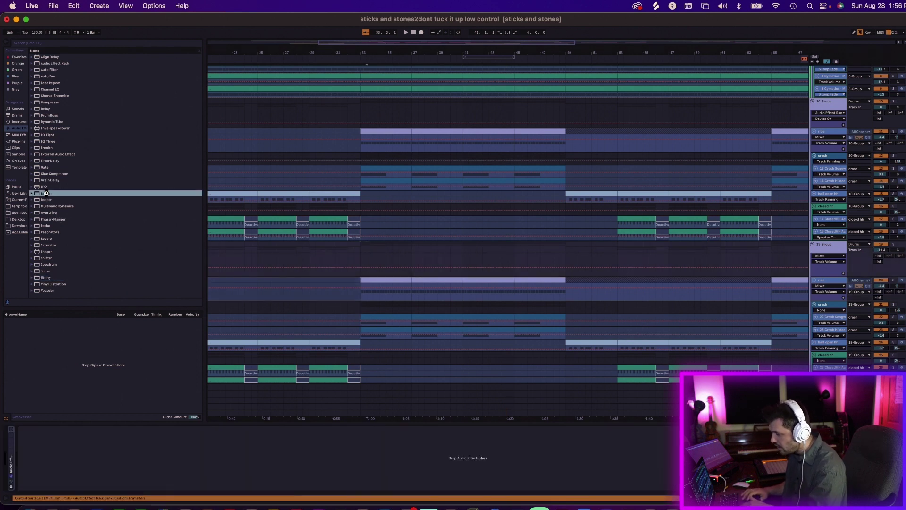
{"action": "key", "text": "Return"}
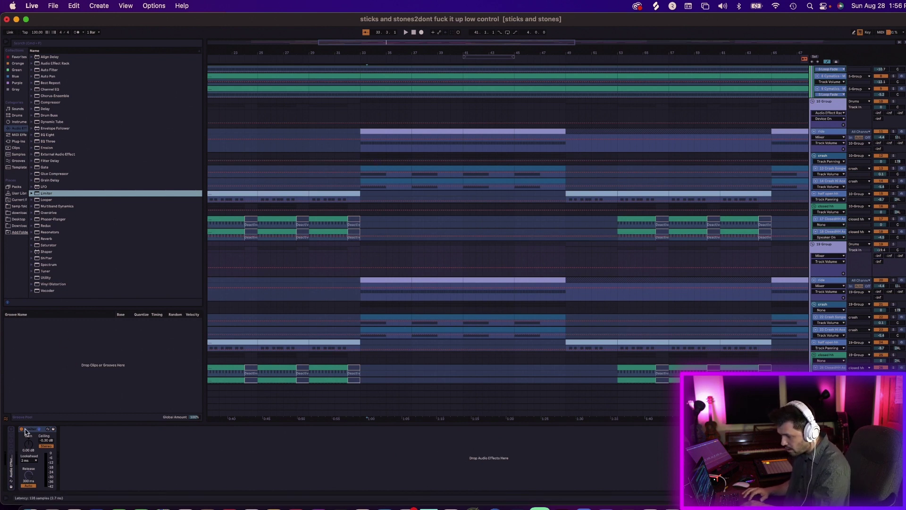
{"action": "left_click_drag", "start_coordinate": [28, 444], "coordinate": [28, 406]}
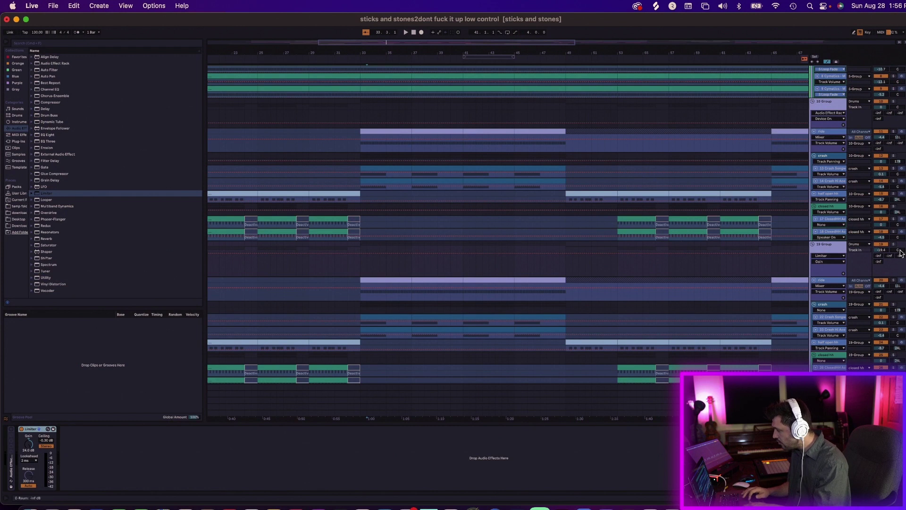
Step: Solo the original 10 Group and its duplicate together
{"action": "left_click", "coordinate": [835, 104]}
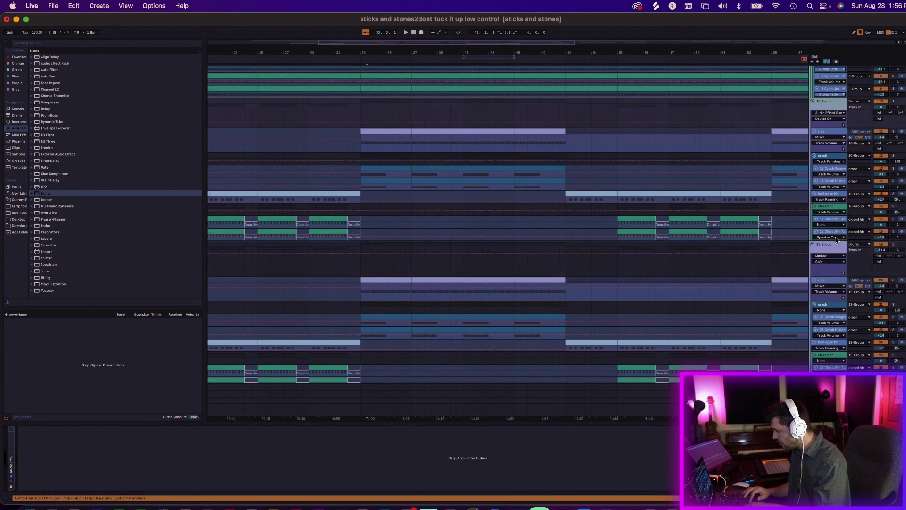
{"action": "left_click", "coordinate": [837, 250]}
{"action": "left_click", "coordinate": [893, 244]}
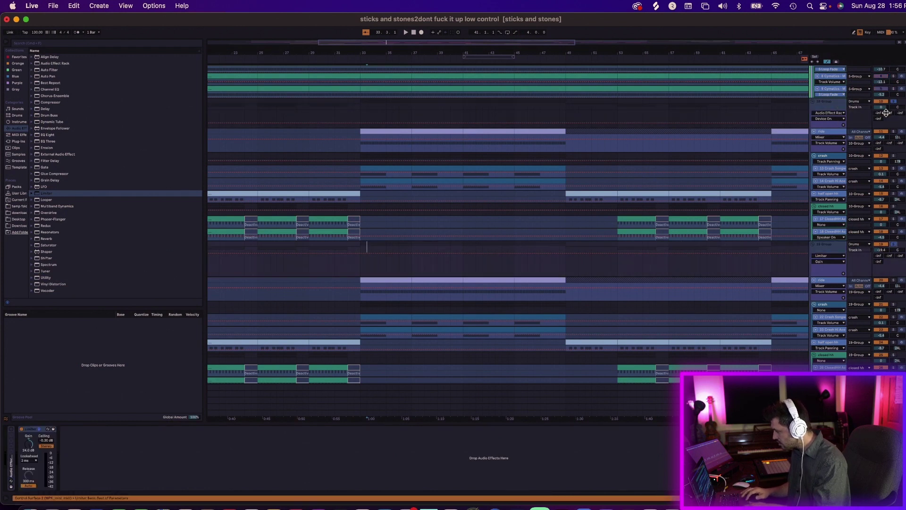
Step: Play the two soloed groups together, adjust the duplicate group's track volume, and compare the device chains of both groups
{"action": "key", "text": "space"}
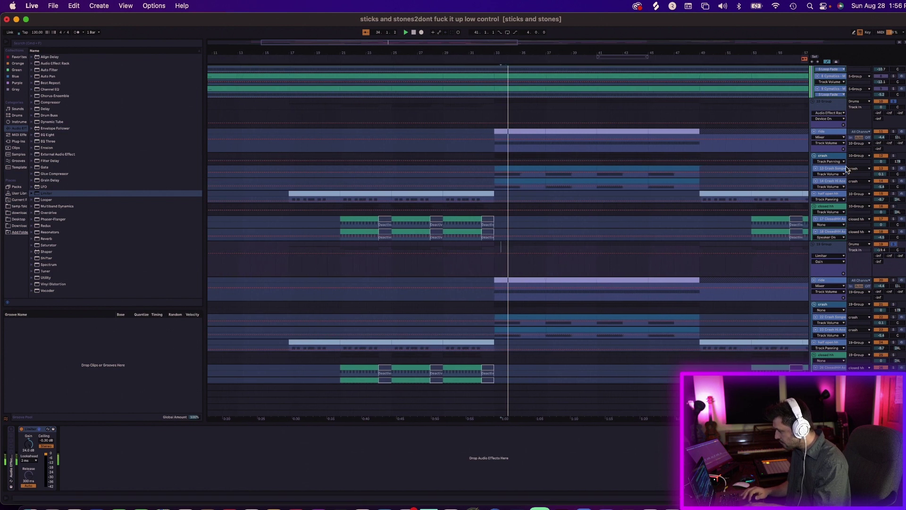
{"action": "left_click", "coordinate": [832, 287]}
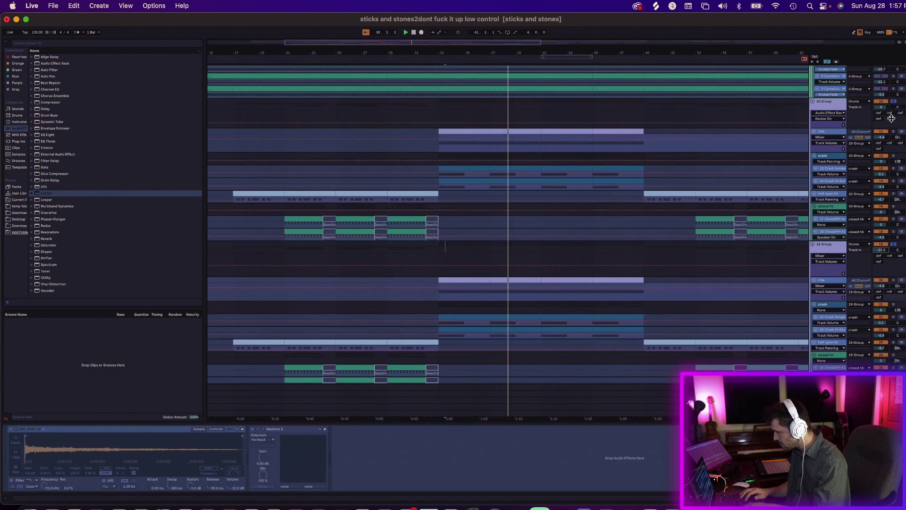
{"action": "left_click", "coordinate": [834, 106]}
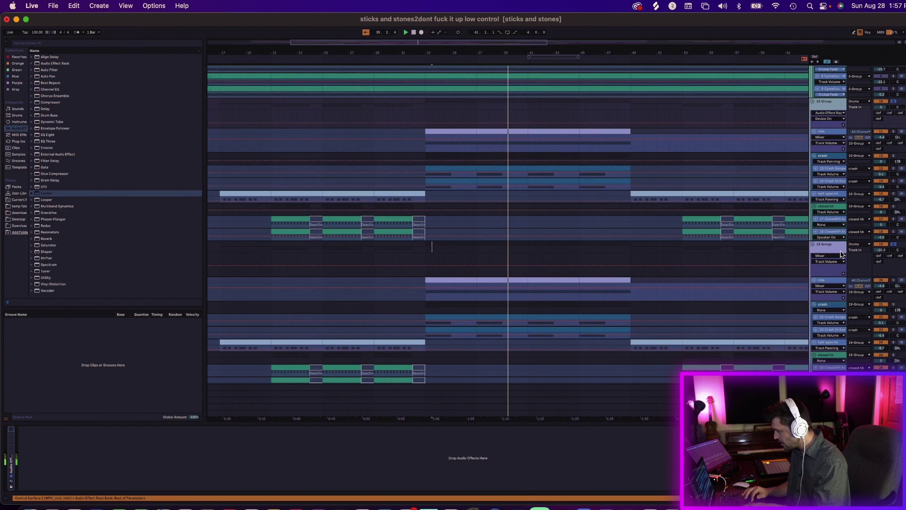
{"action": "left_click", "coordinate": [841, 254]}
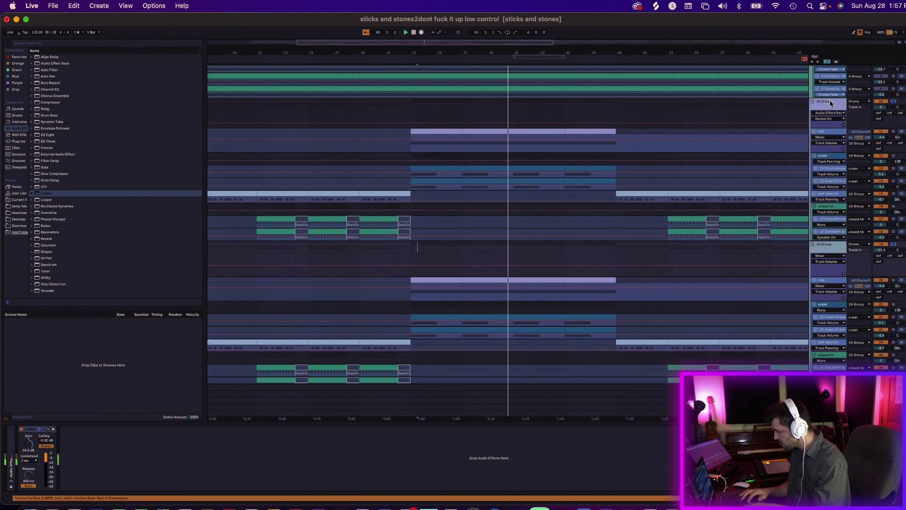
Step: Lower the original 10 Group's track volume to -3.4 dB and restart playback to audition the balance
{"action": "left_click", "coordinate": [829, 110]}
{"action": "left_click", "coordinate": [879, 108]}
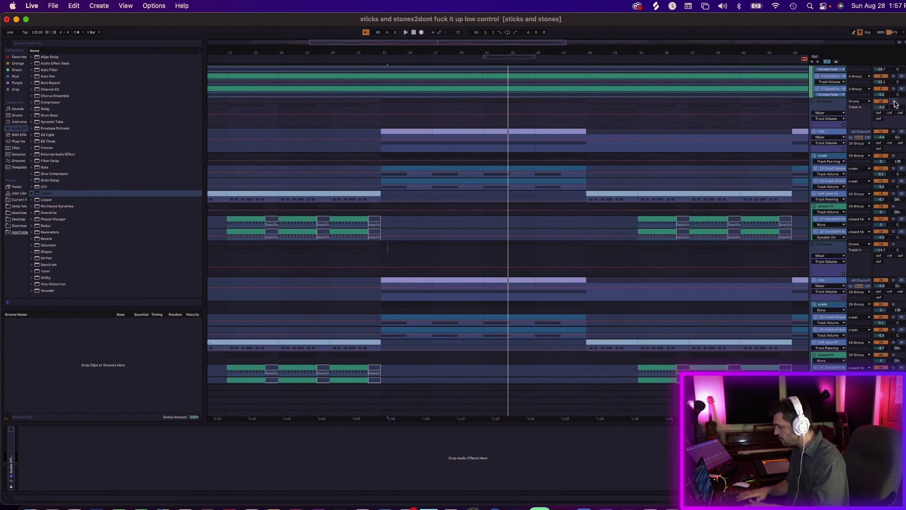
{"action": "key", "text": "space"}
{"action": "key", "text": "space"}
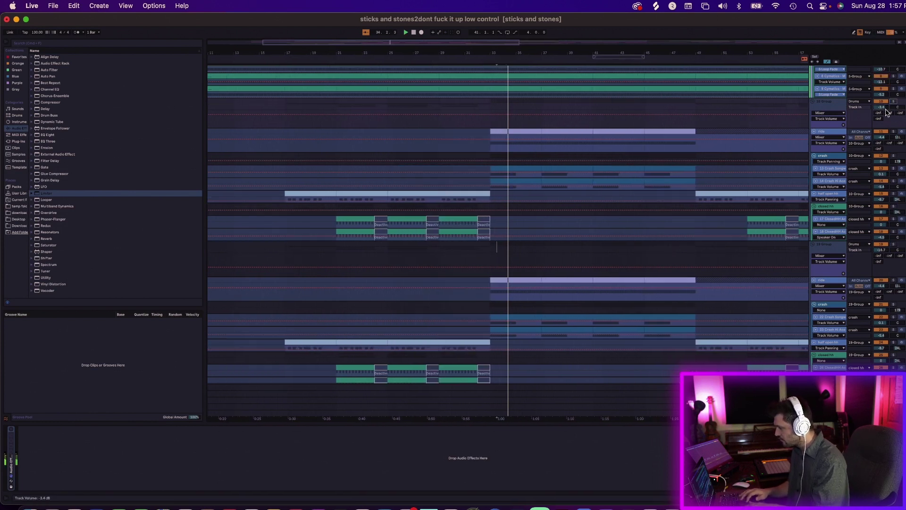